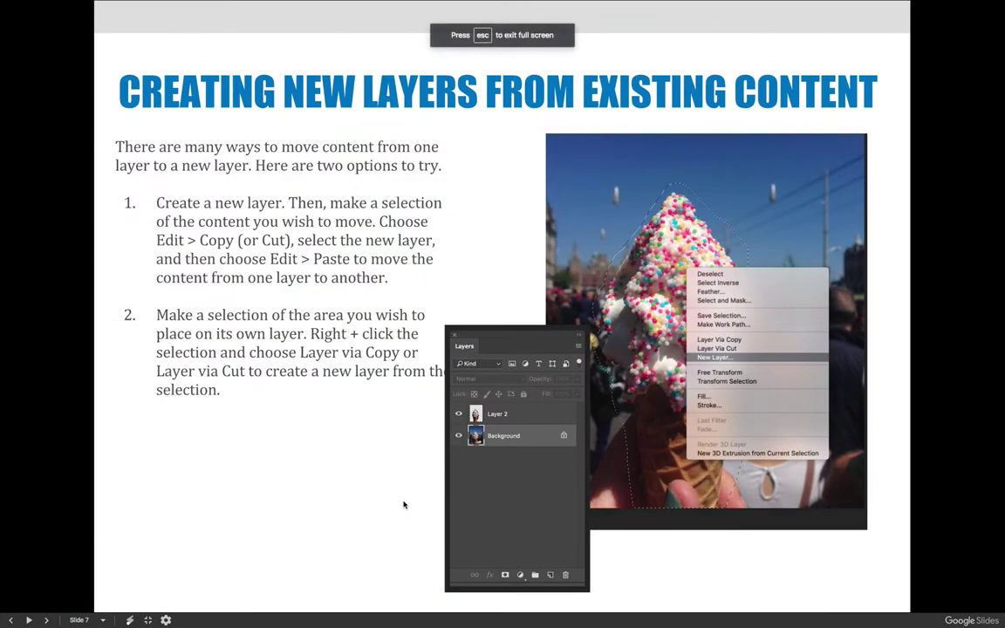
Advance the slideshow to slide 8, Renaming Layers
{"action": "left_click", "coordinate": [404, 504]}
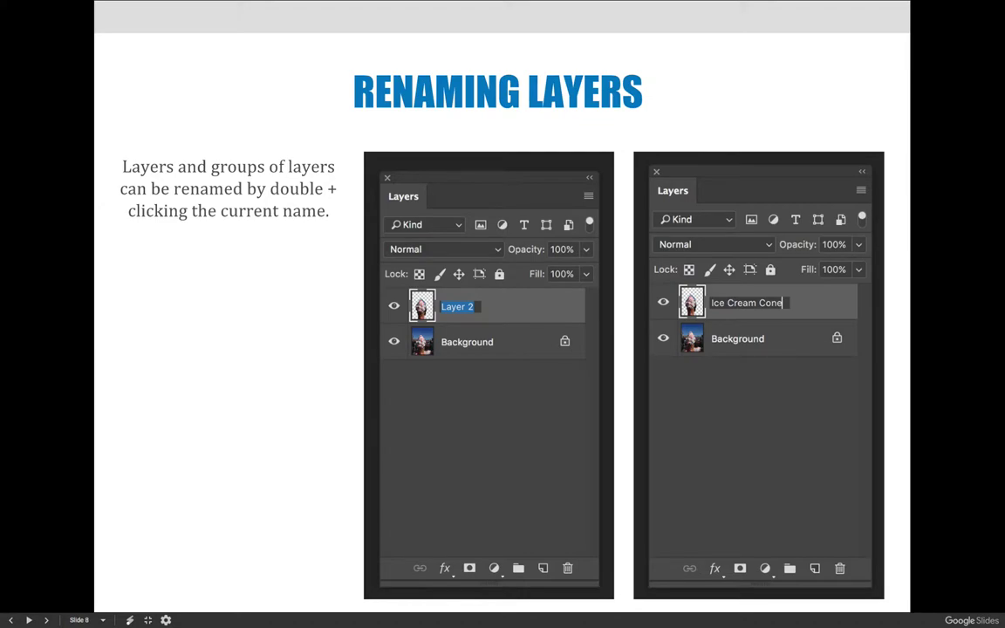
Advance the slideshow to slide 9, Color Labeling Layers
{"action": "left_click", "coordinate": [457, 310]}
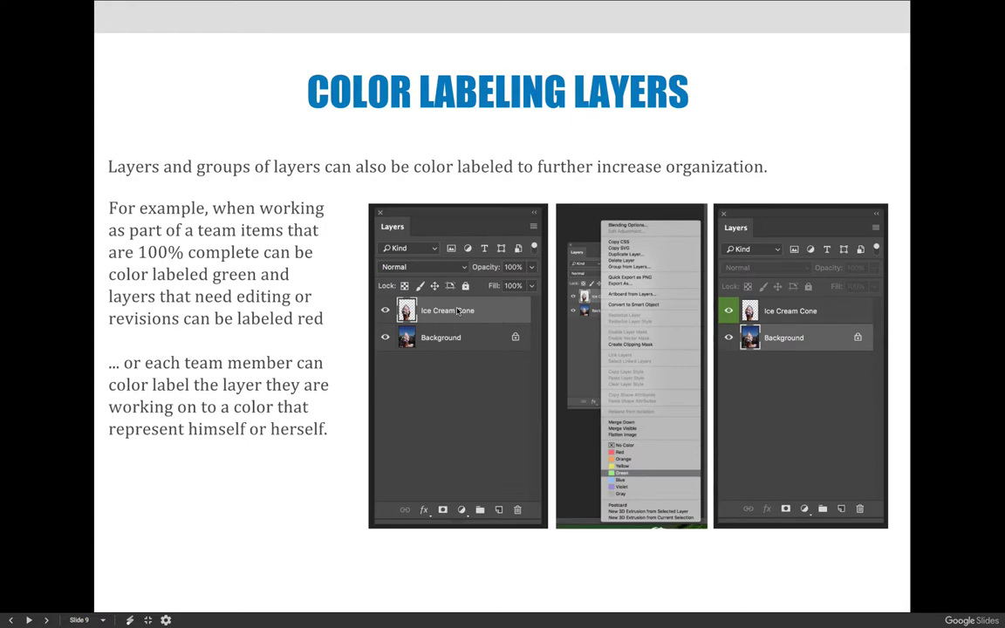
Advance the slideshow to slide 10, Restacking & Grouping Layers
{"action": "key", "text": "Right"}
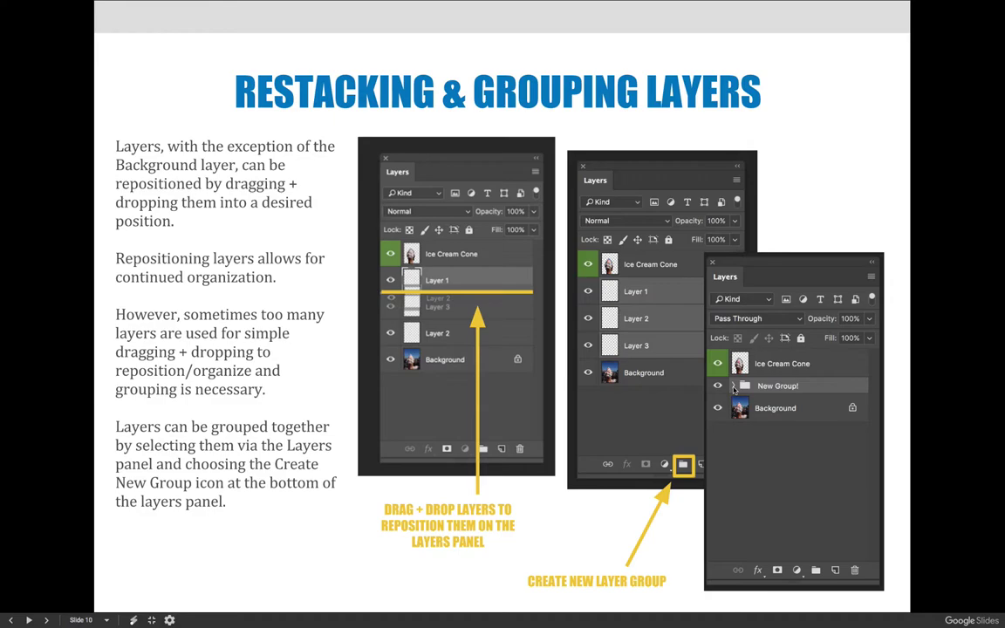
Step back one slide and forward again, then exit the full-screen slideshow
{"action": "key", "text": "Left"}
{"action": "key", "text": "Left"}
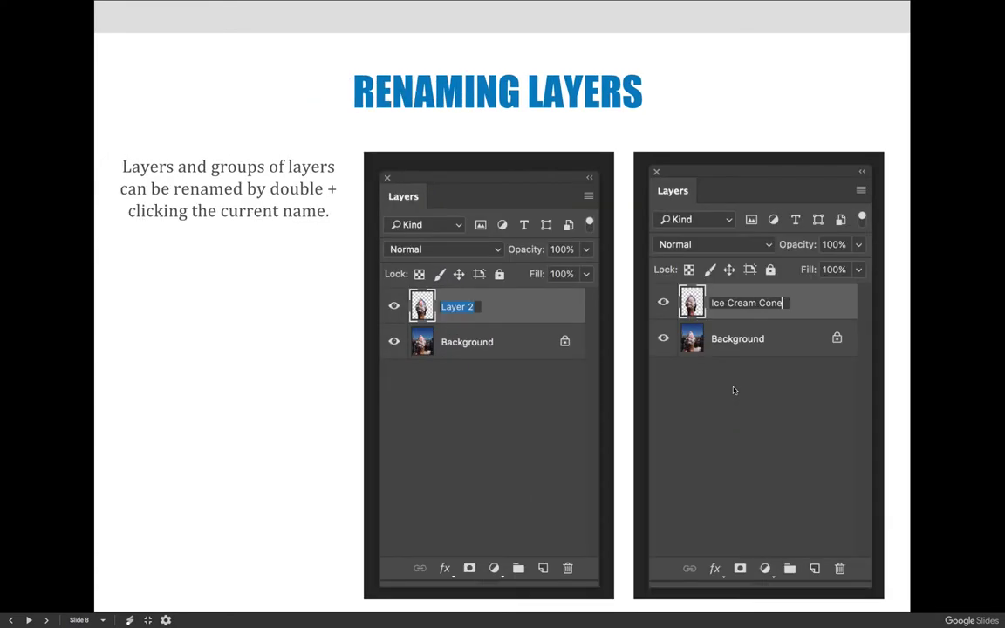
{"action": "key", "text": "Right"}
{"action": "key", "text": "Right"}
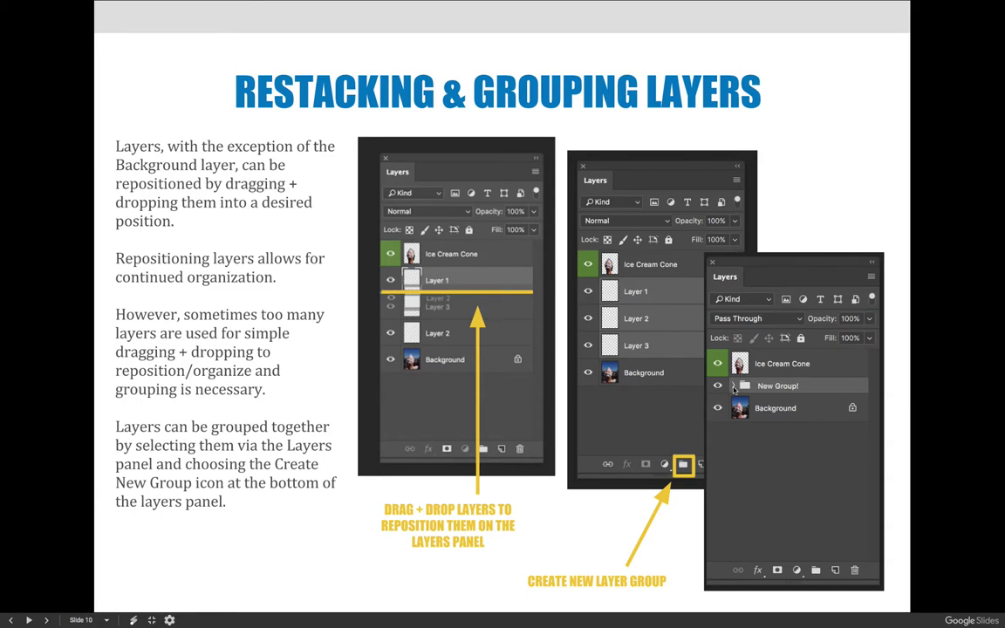
{"action": "key", "text": "Escape"}
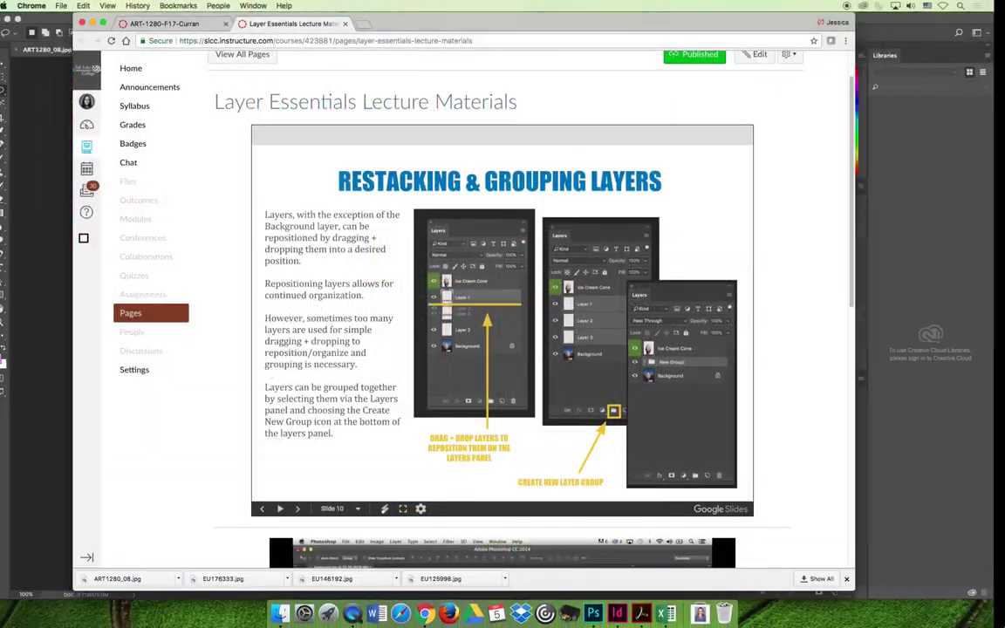
Bring Photoshop to the front and drag the Layers panel up and right off the image
{"action": "left_click", "coordinate": [594, 615]}
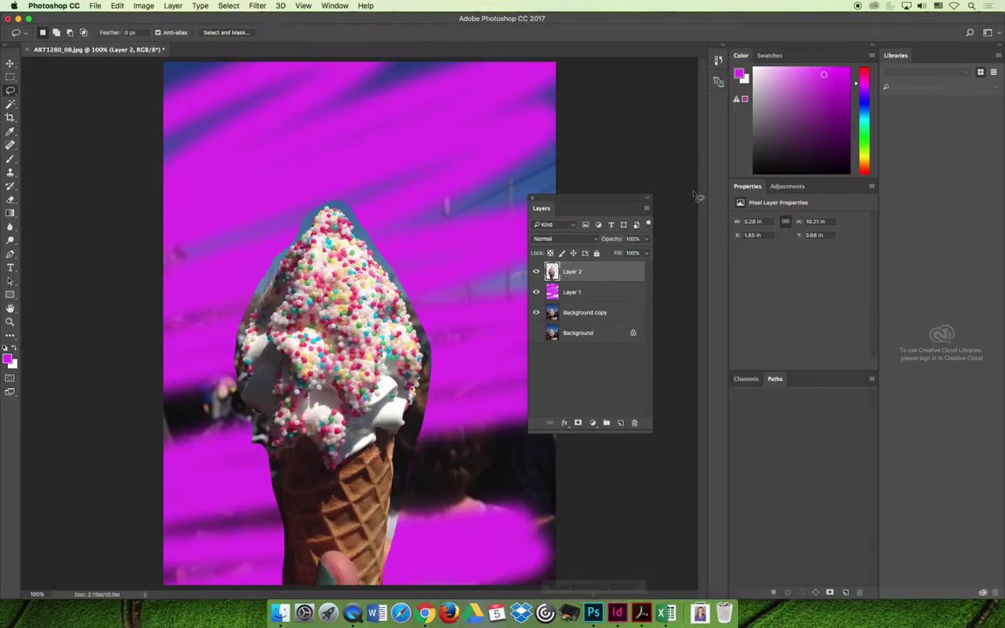
{"action": "left_click_drag", "start_coordinate": [581, 200], "coordinate": [606, 163]}
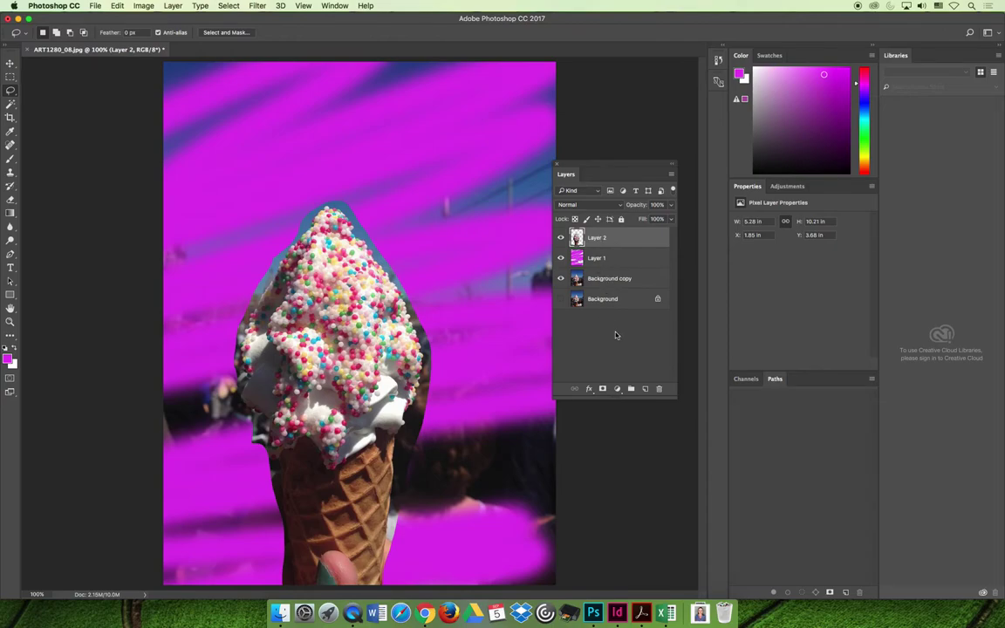
Rename Layer 2 to 'Ice Cream Cone' and Layer 1 to 'Pink Lines', then select Background copy
{"action": "double_click", "coordinate": [597, 237]}
{"action": "type", "text": "Ice Cream Cone"}
{"action": "key", "text": "Return"}
{"action": "double_click", "coordinate": [597, 258]}
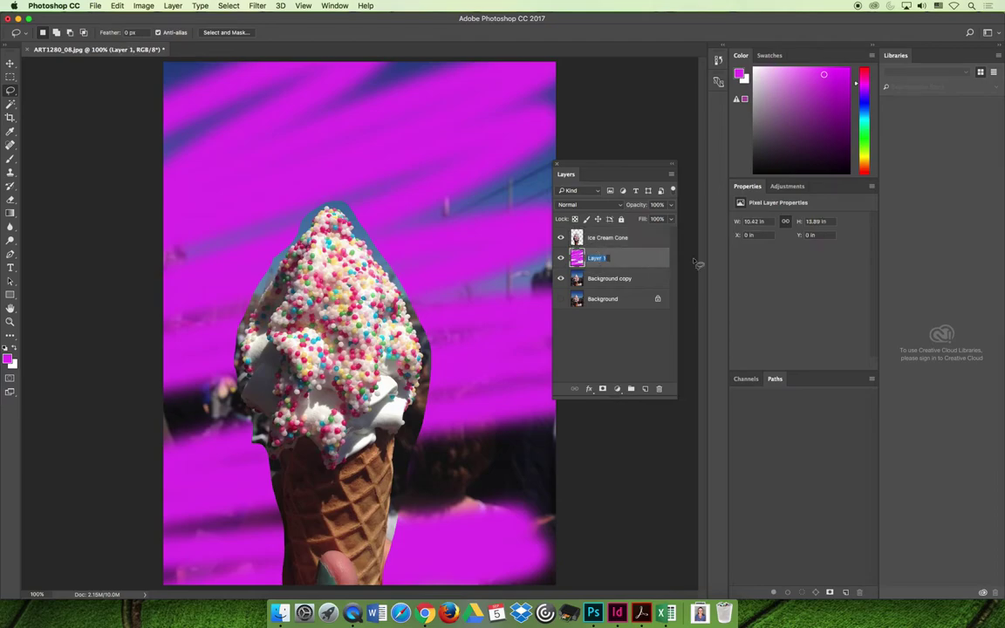
{"action": "type", "text": "Pink Lines"}
{"action": "key", "text": "Return"}
{"action": "left_click", "coordinate": [610, 280]}
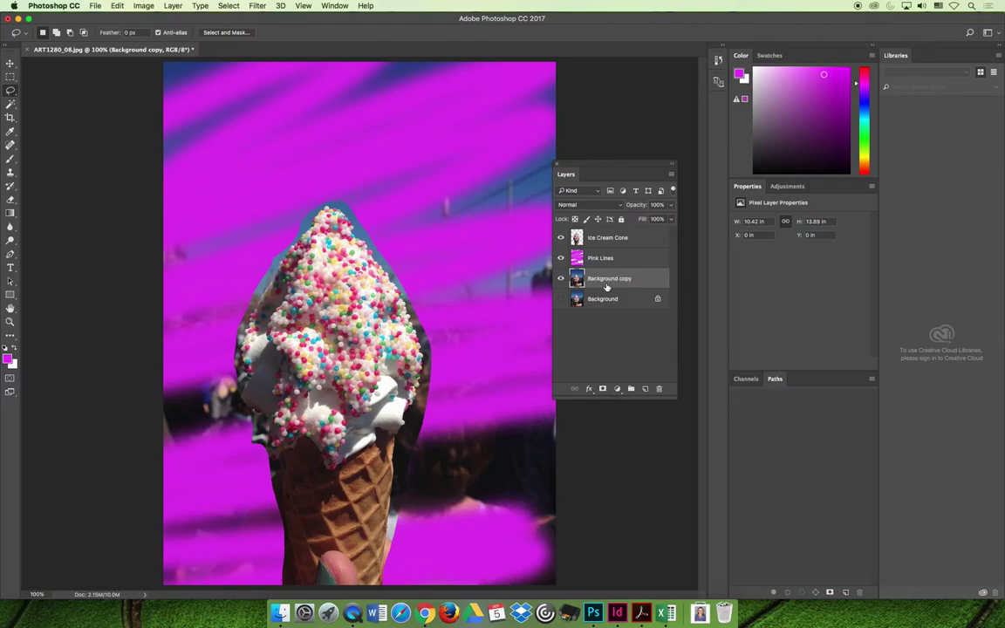
Apply a Green colour label to the Background copy and Pink Lines layers
{"action": "right_click", "coordinate": [597, 281]}
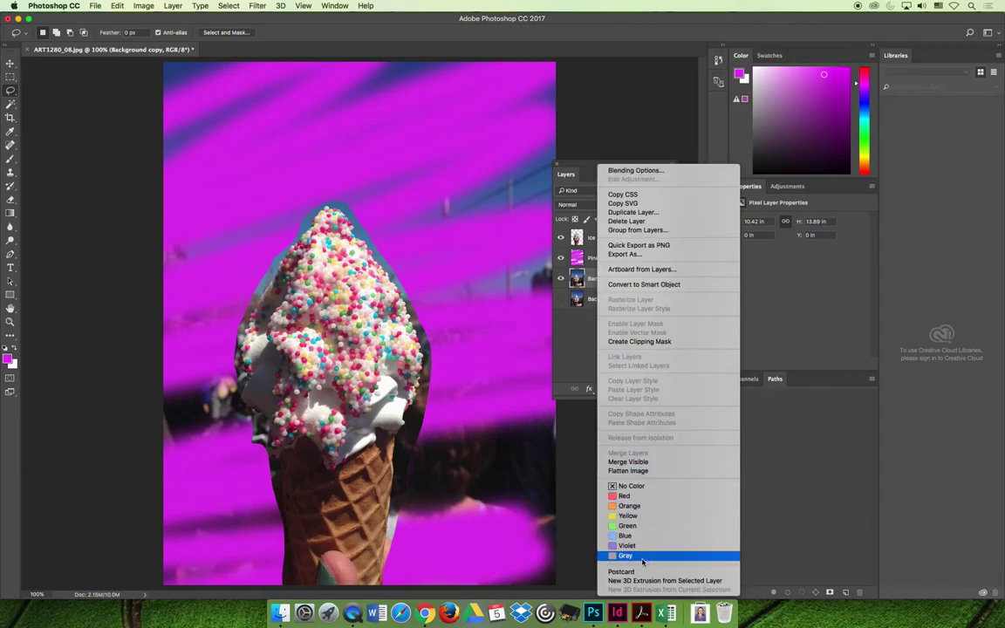
{"action": "left_click", "coordinate": [637, 527]}
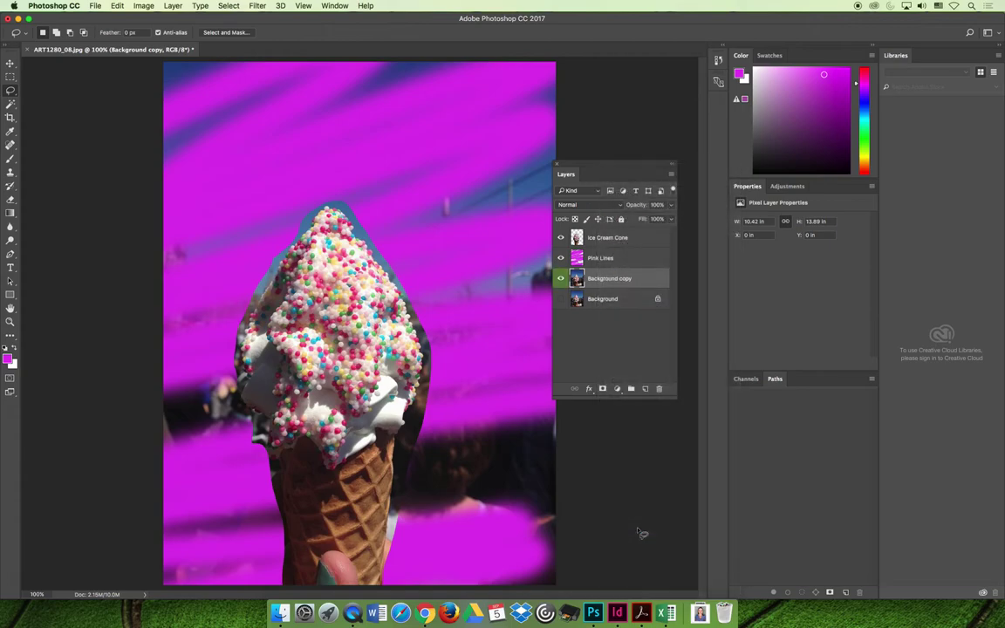
{"action": "right_click", "coordinate": [606, 258]}
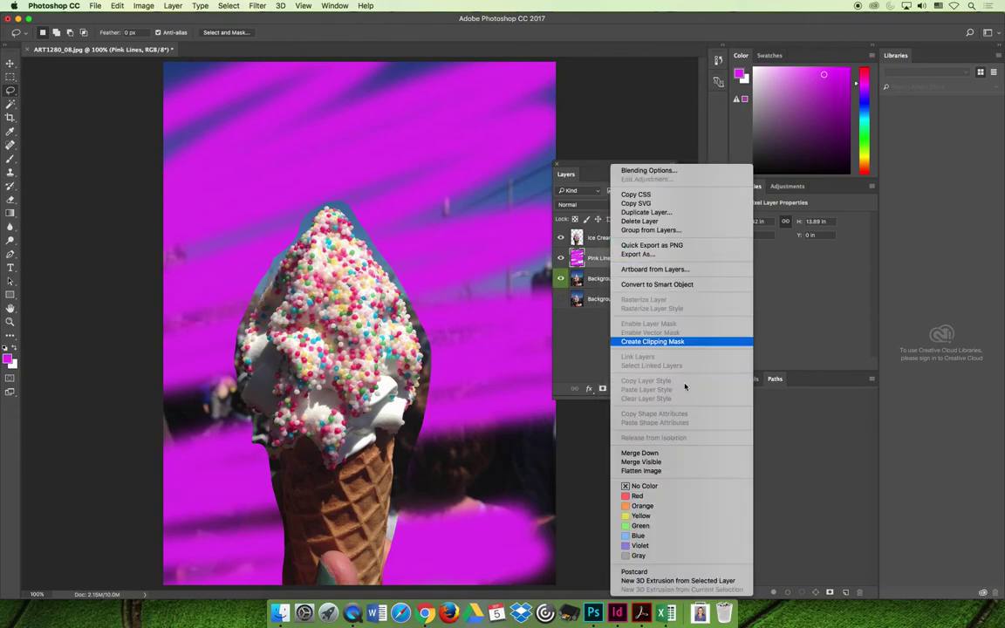
{"action": "left_click", "coordinate": [642, 526]}
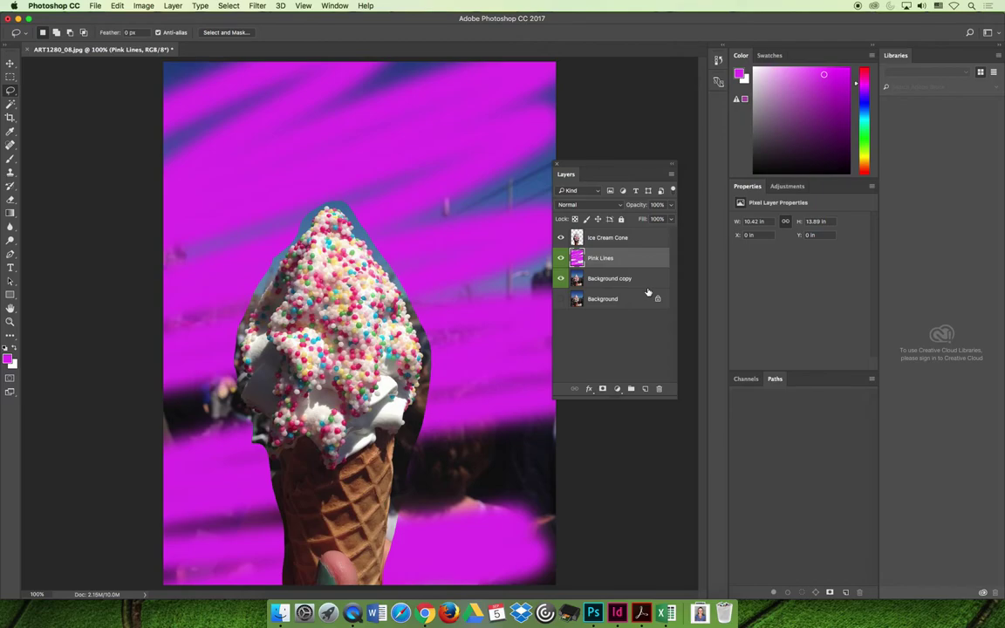
{"action": "right_click", "coordinate": [611, 260]}
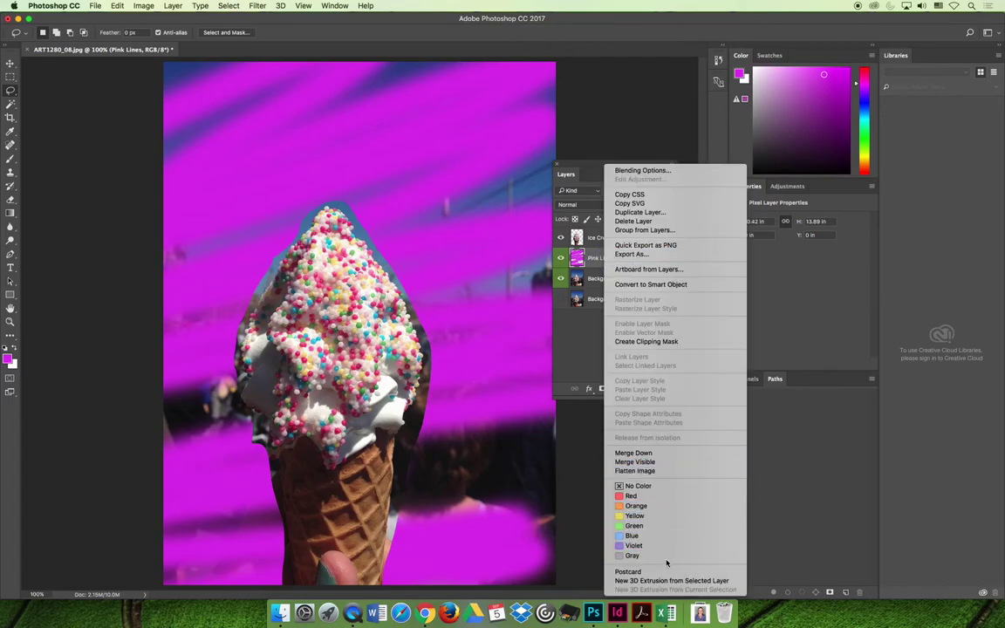
{"action": "left_click", "coordinate": [573, 356]}
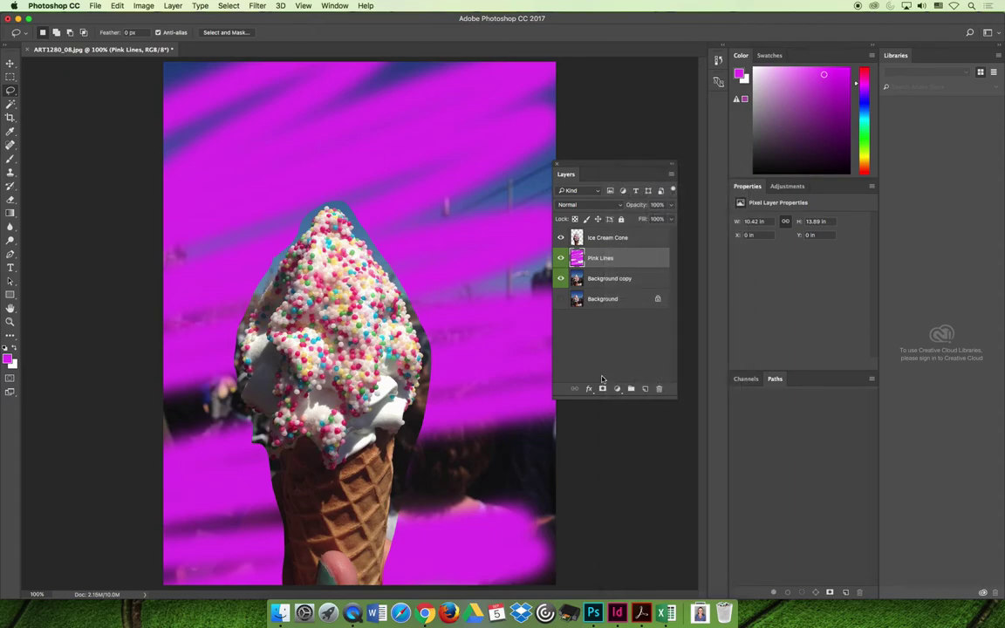
Move Pink Lines to the top of the layer stack and select the Eraser tool
{"action": "left_click", "coordinate": [601, 261]}
{"action": "left_click_drag", "start_coordinate": [601, 261], "coordinate": [600, 237]}
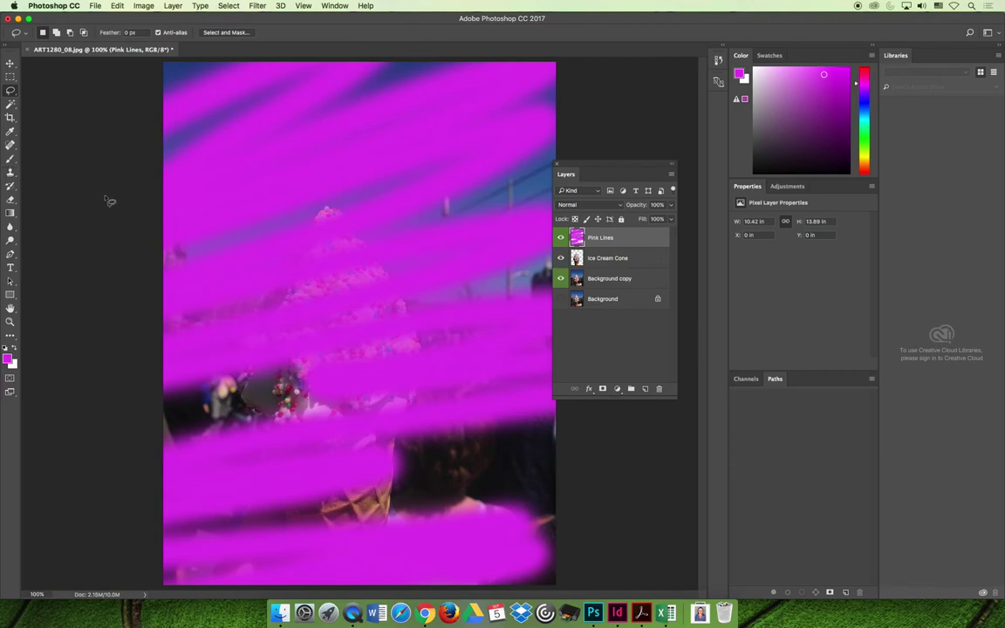
{"action": "left_click_drag", "start_coordinate": [11, 199], "coordinate": [51, 200]}
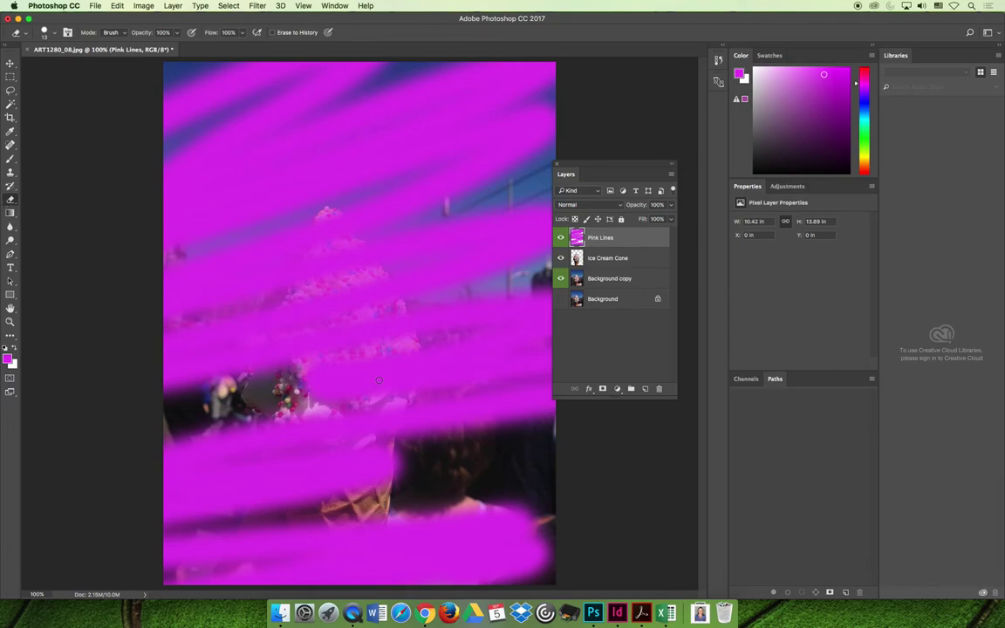
Enlarge the eraser to 175 px with a soft tip and erase pink over the ice cream and cone's left edge
{"action": "key", "text": "bracketright"}
{"action": "key", "text": "bracketright"}
{"action": "key", "text": "bracketright"}
{"action": "key", "text": "bracketright"}
{"action": "key", "text": "bracketright"}
{"action": "key", "text": "bracketright"}
{"action": "key", "text": "bracketright"}
{"action": "key", "text": "bracketright"}
{"action": "key", "text": "bracketright"}
{"action": "left_click", "coordinate": [48, 33]}
{"action": "left_click", "coordinate": [89, 133]}
{"action": "mouse_move", "coordinate": [325, 223]}
{"action": "left_mouse_down"}
{"action": "mouse_move", "coordinate": [345, 297]}
{"action": "mouse_move", "coordinate": [327, 336]}
{"action": "mouse_move", "coordinate": [288, 262]}
{"action": "mouse_move", "coordinate": [275, 332]}
{"action": "mouse_move", "coordinate": [345, 365]}
{"action": "mouse_move", "coordinate": [288, 441]}
{"action": "mouse_move", "coordinate": [296, 489]}
{"action": "mouse_move", "coordinate": [342, 581]}
{"action": "mouse_move", "coordinate": [279, 407]}
{"action": "mouse_move", "coordinate": [288, 367]}
{"action": "mouse_move", "coordinate": [257, 314]}
{"action": "mouse_move", "coordinate": [293, 324]}
{"action": "mouse_move", "coordinate": [266, 254]}
{"action": "mouse_move", "coordinate": [297, 217]}
{"action": "mouse_move", "coordinate": [383, 345]}
{"action": "mouse_move", "coordinate": [293, 415]}
{"action": "mouse_move", "coordinate": [353, 493]}
{"action": "left_mouse_up"}
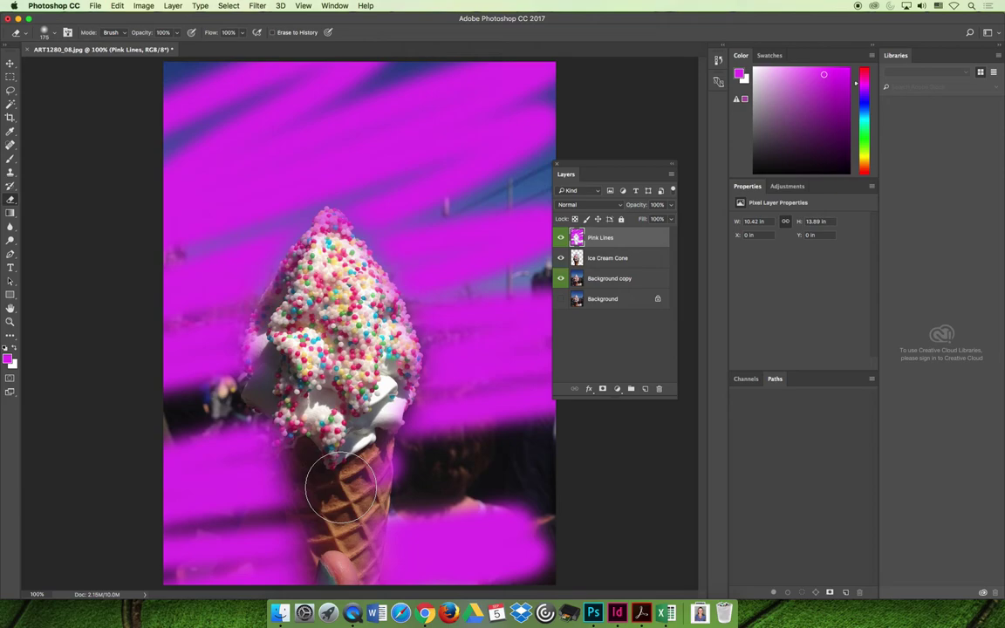
{"action": "mouse_move", "coordinate": [341, 489]}
{"action": "left_mouse_down"}
{"action": "mouse_move", "coordinate": [267, 406]}
{"action": "mouse_move", "coordinate": [330, 504]}
{"action": "mouse_move", "coordinate": [334, 486]}
{"action": "mouse_move", "coordinate": [316, 454]}
{"action": "mouse_move", "coordinate": [323, 397]}
{"action": "mouse_move", "coordinate": [317, 465]}
{"action": "mouse_move", "coordinate": [337, 511]}
{"action": "mouse_move", "coordinate": [283, 480]}
{"action": "left_mouse_up"}
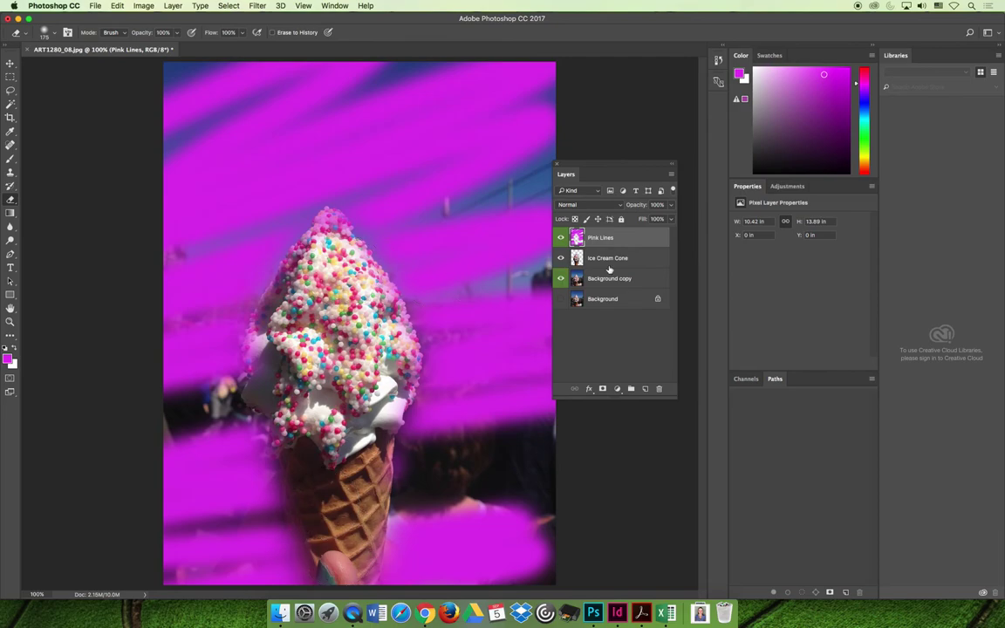
View Pink Lines alone and erase the leftover pink at the cone's top
{"action": "left_click", "coordinate": [561, 237], "text": "alt"}
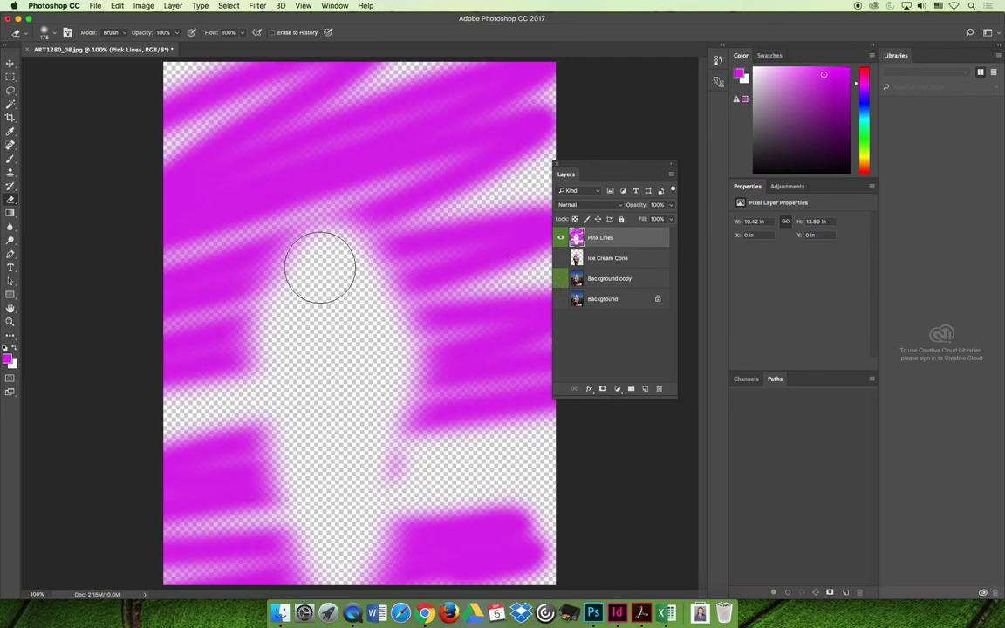
{"action": "left_click_drag", "start_coordinate": [318, 267], "coordinate": [273, 299]}
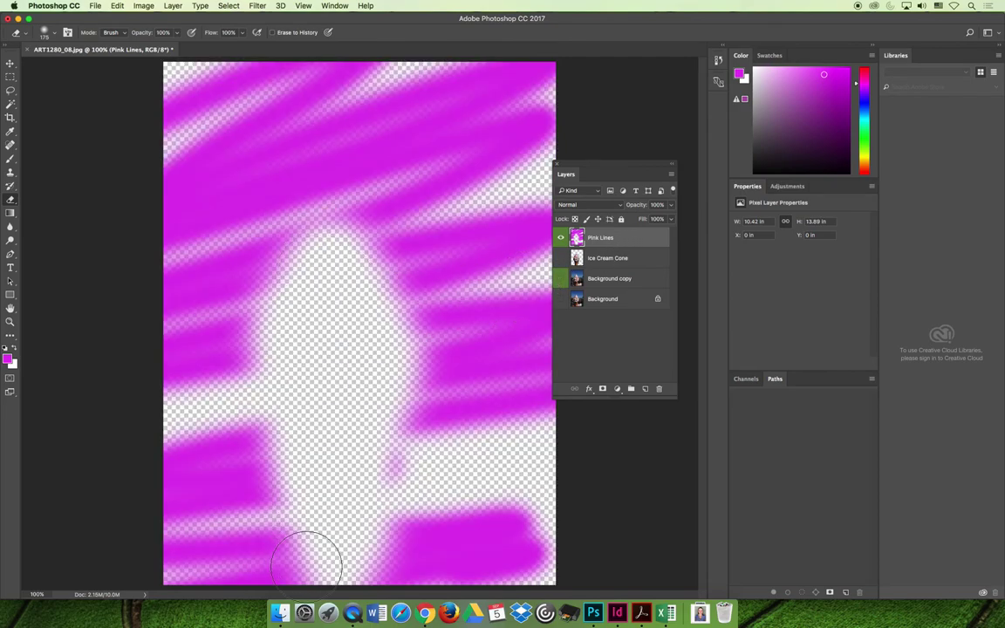
{"action": "left_click", "coordinate": [561, 237]}
Restore visibility of Pink Lines, Ice Cream Cone and Background copy to check the result
{"action": "left_click_drag", "start_coordinate": [561, 238], "coordinate": [562, 258]}
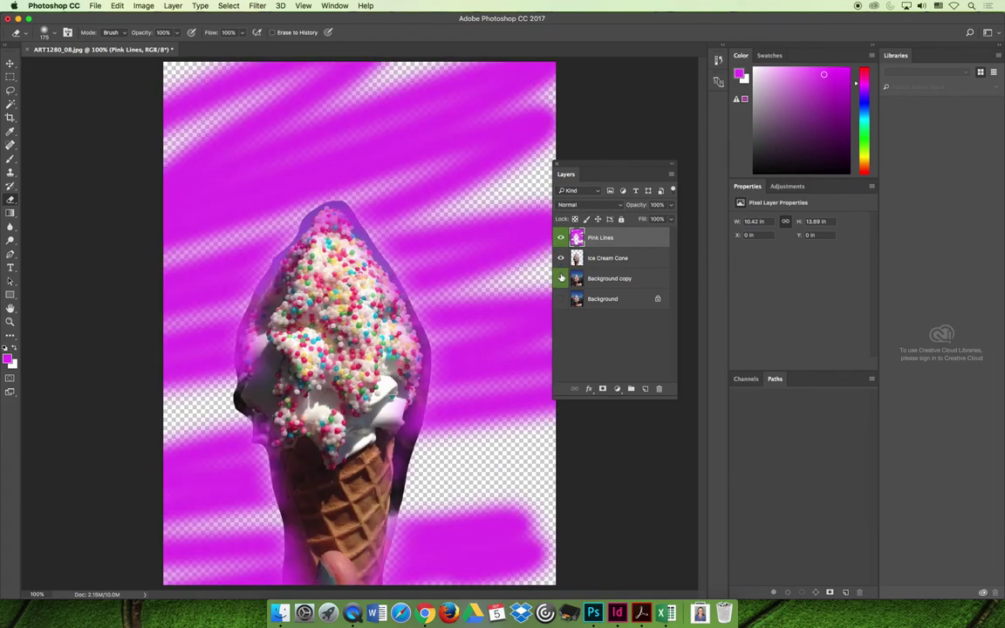
{"action": "left_click", "coordinate": [562, 278]}
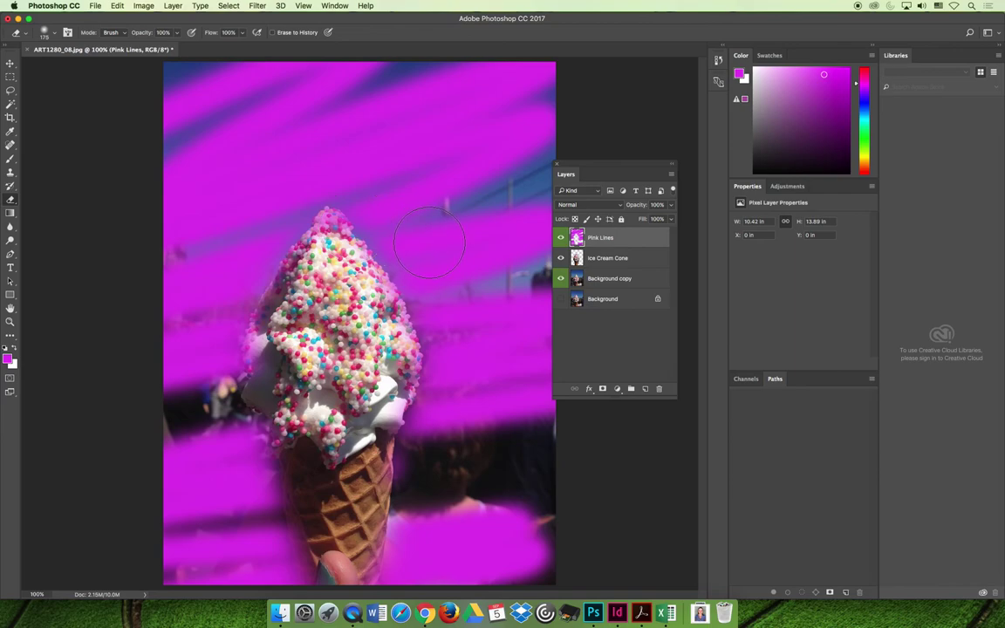
{"action": "left_click", "coordinate": [596, 342]}
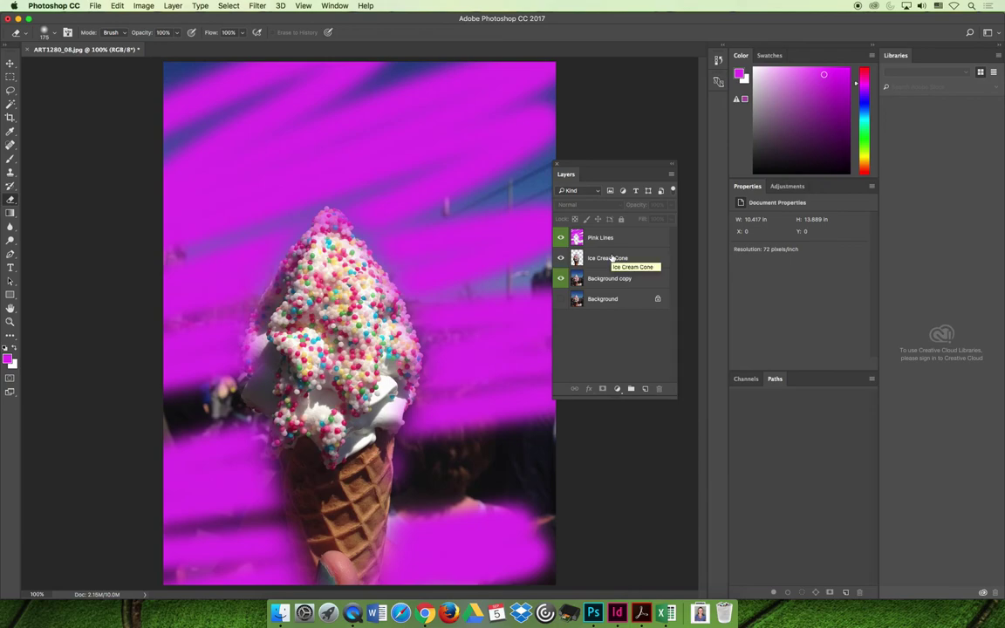
{"action": "left_click", "coordinate": [561, 237], "text": "alt"}
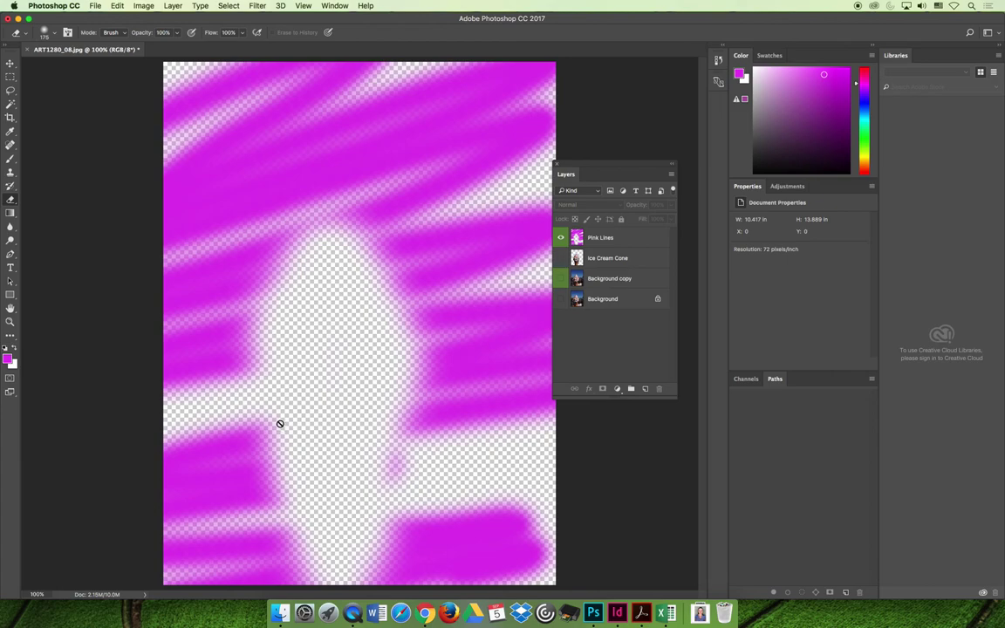
{"action": "left_click", "coordinate": [561, 237], "text": "alt"}
Select only Pink Lines and Ice Cream Cone together, leaving Background copy unselected
{"action": "left_click", "coordinate": [636, 246]}
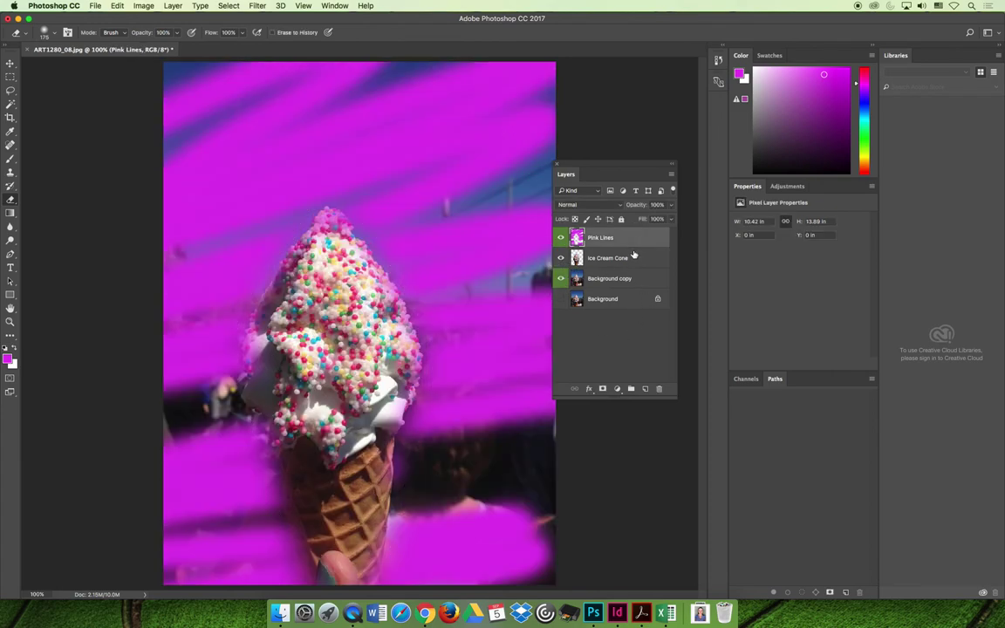
{"action": "left_click", "coordinate": [621, 258], "text": "shift"}
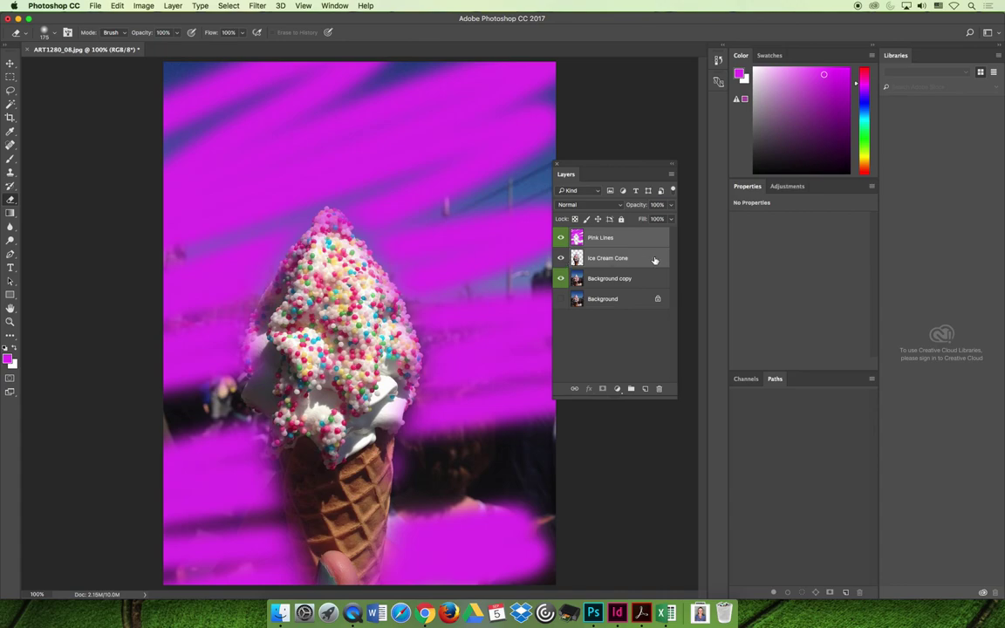
{"action": "left_click", "coordinate": [628, 258]}
{"action": "left_click", "coordinate": [617, 279], "text": "shift"}
{"action": "left_click", "coordinate": [611, 238]}
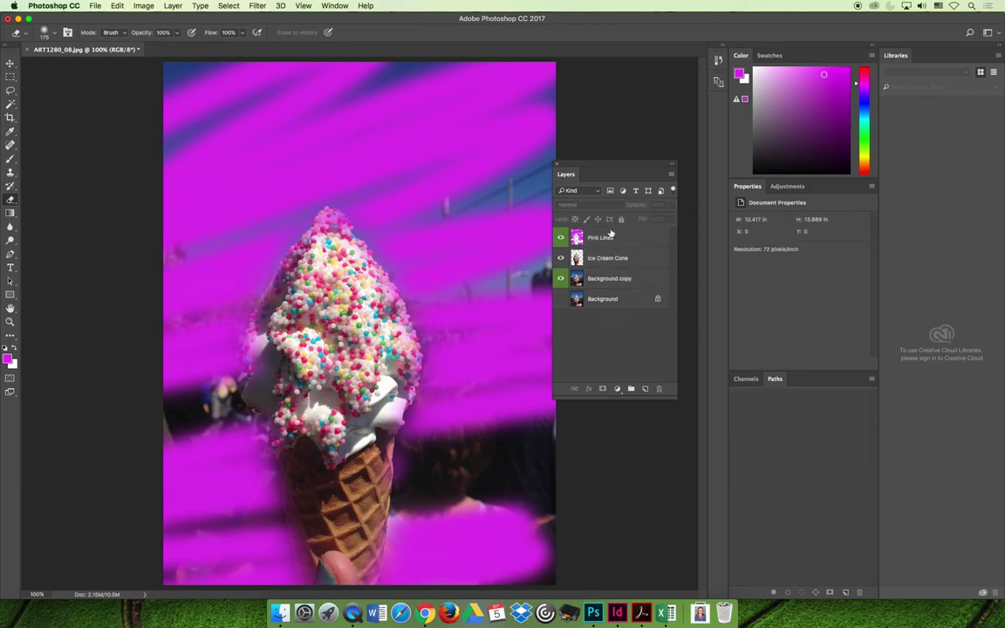
{"action": "left_click", "coordinate": [609, 258], "text": "shift"}
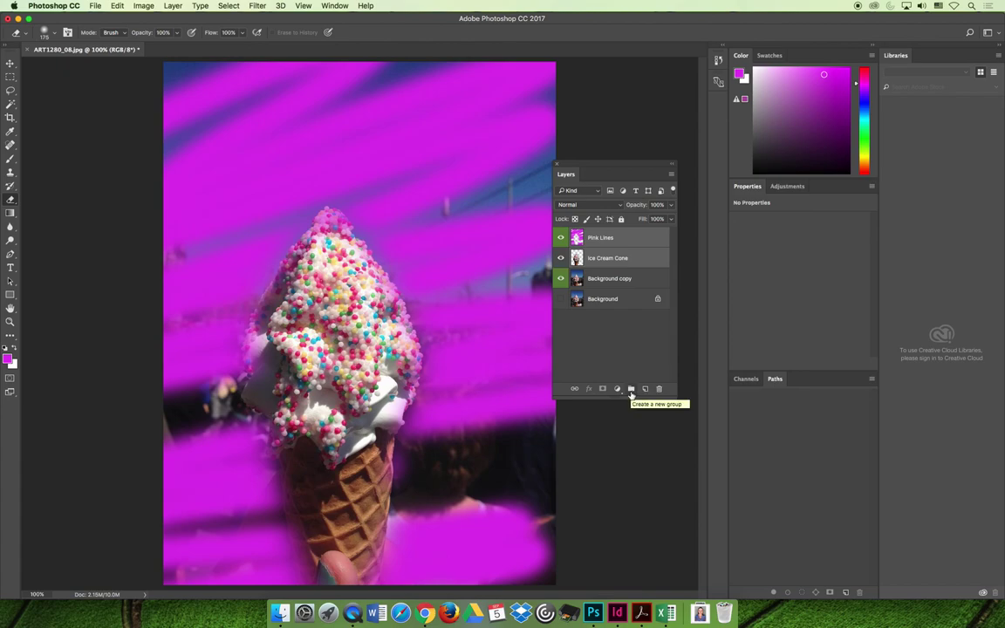
Group the two selected layers and rename Group 1 to 'Ice Cream Cone'
{"action": "left_click", "coordinate": [631, 390]}
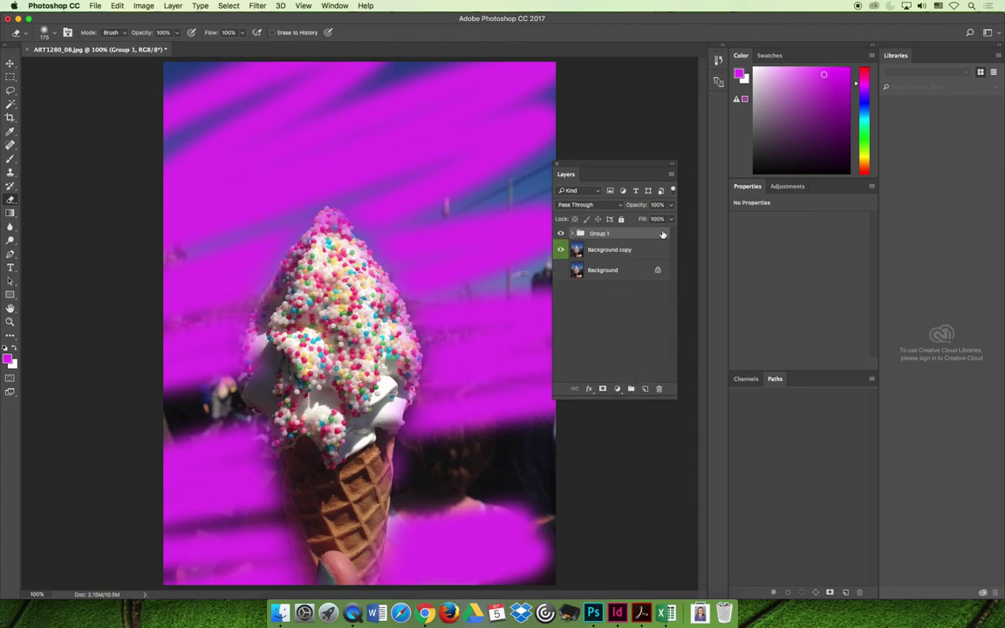
{"action": "double_click", "coordinate": [599, 233]}
{"action": "key", "text": "BackSpace"}
{"action": "type", "text": "Ice Cream Cone"}
{"action": "key", "text": "Return"}
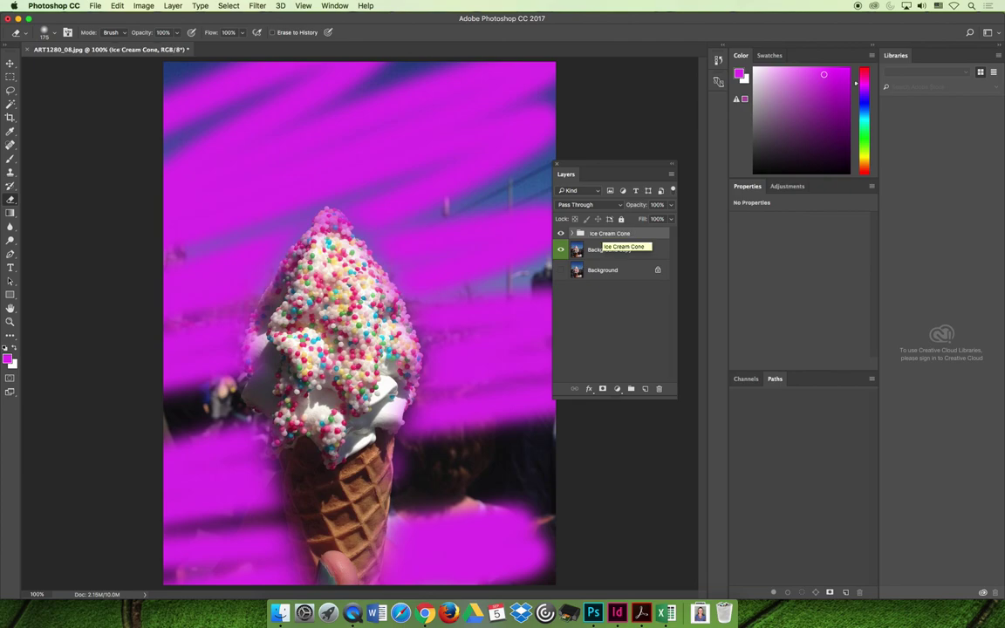
{"action": "left_click", "coordinate": [573, 234]}
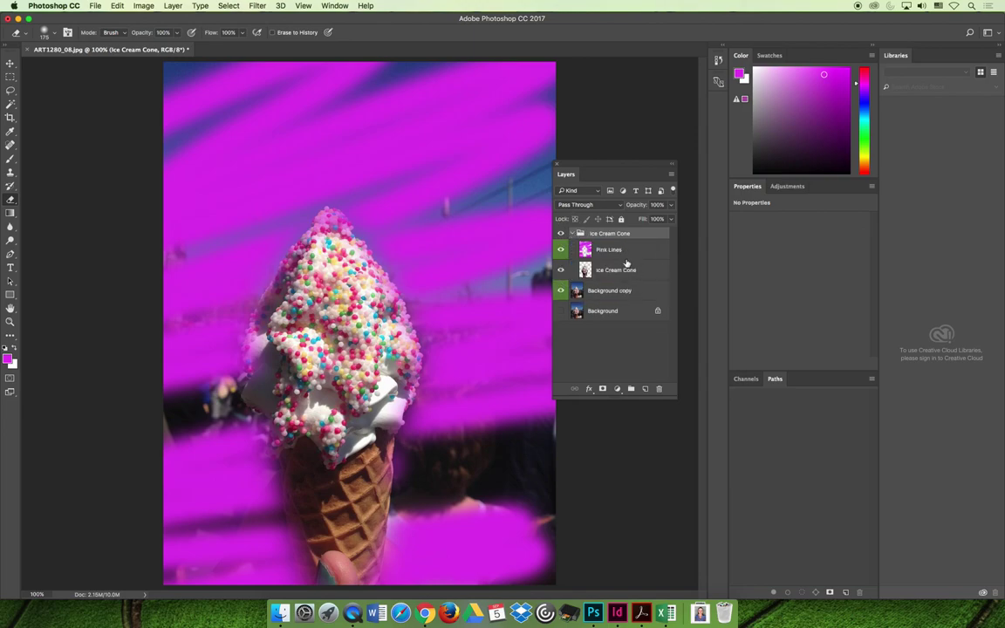
{"action": "left_click", "coordinate": [573, 234]}
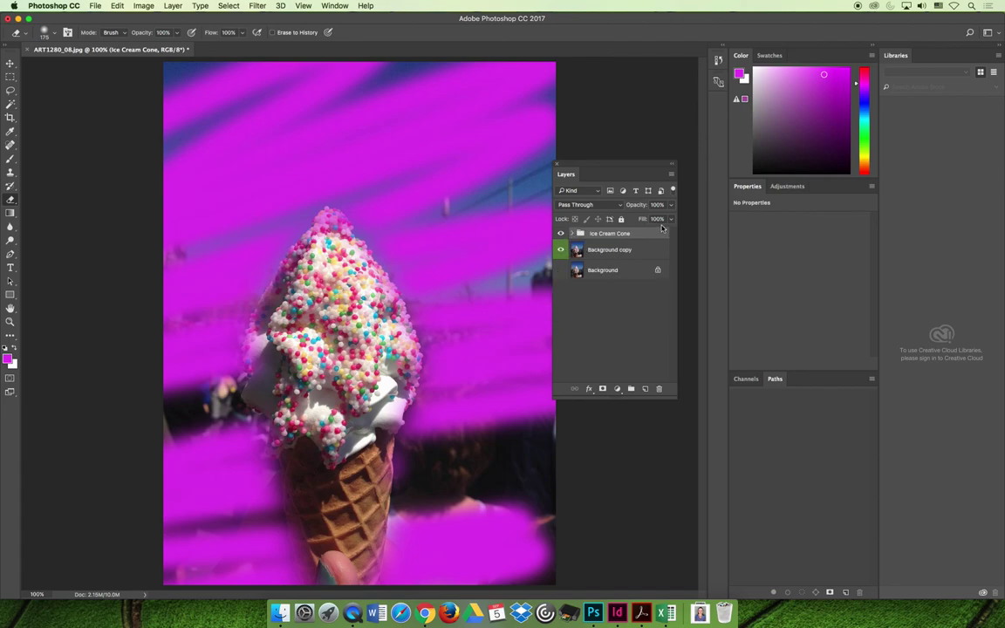